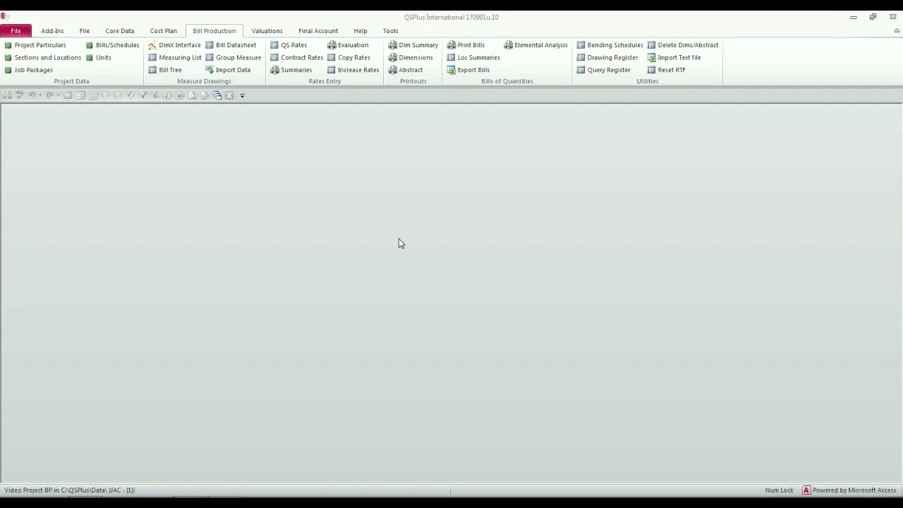
- Enable locations for the Single Section in Sections and Locations, and add location 1, Main Building, with short description MB
left_click(52, 59)
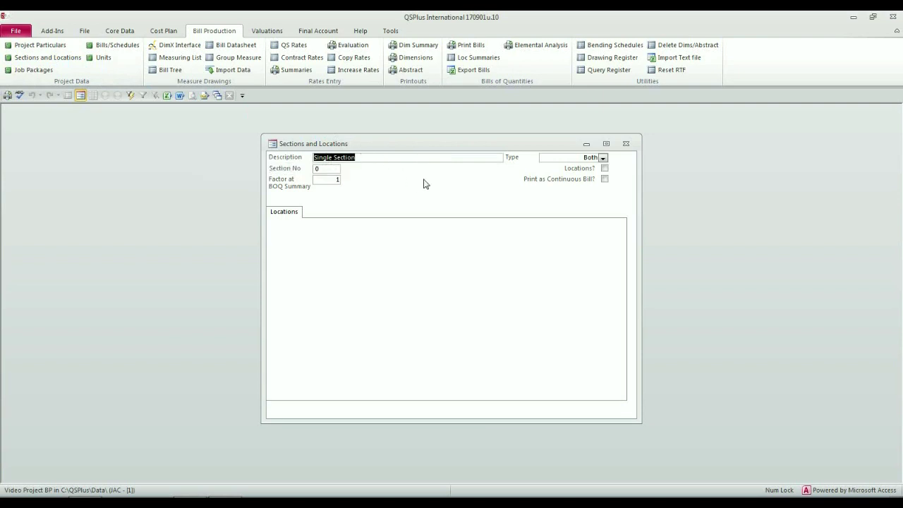
left_click(604, 168)
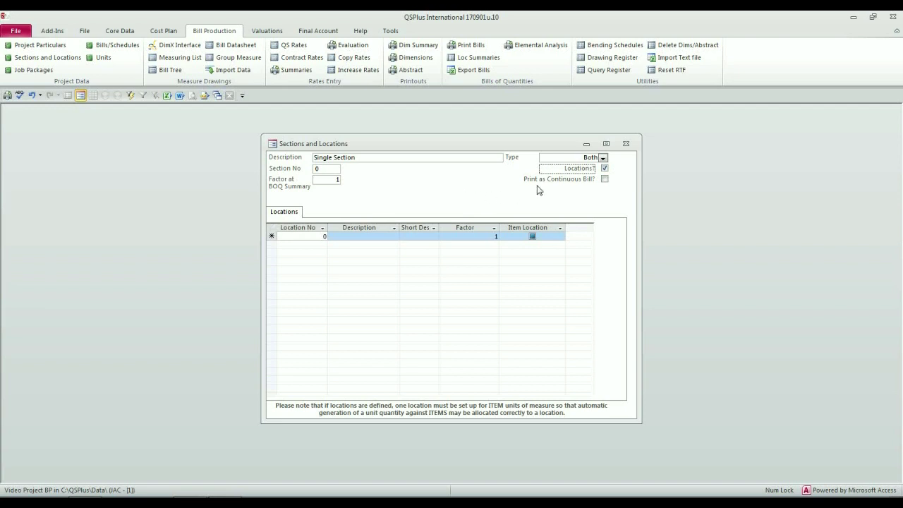
left_click(314, 235)
type("1")
key("Tab")
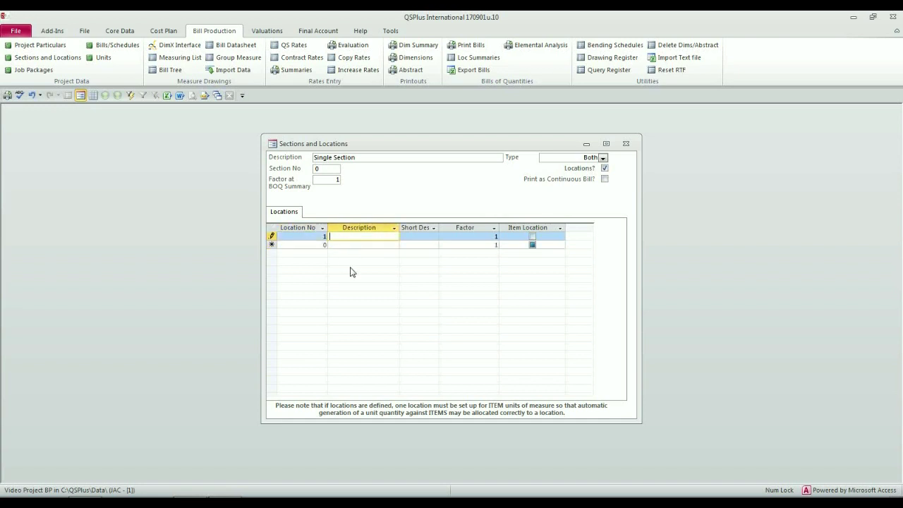
type("Main Building")
key("Tab")
type("MB")
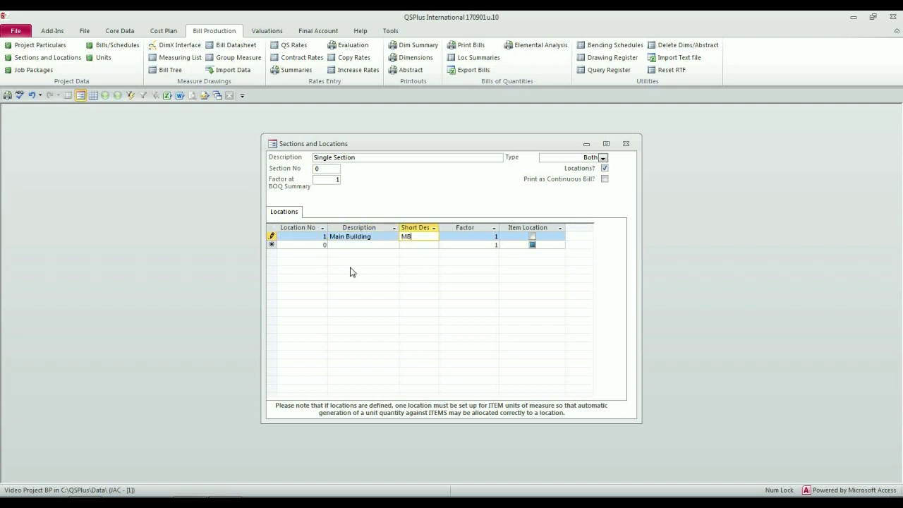
key("Tab")
key("Tab")
key("Tab")
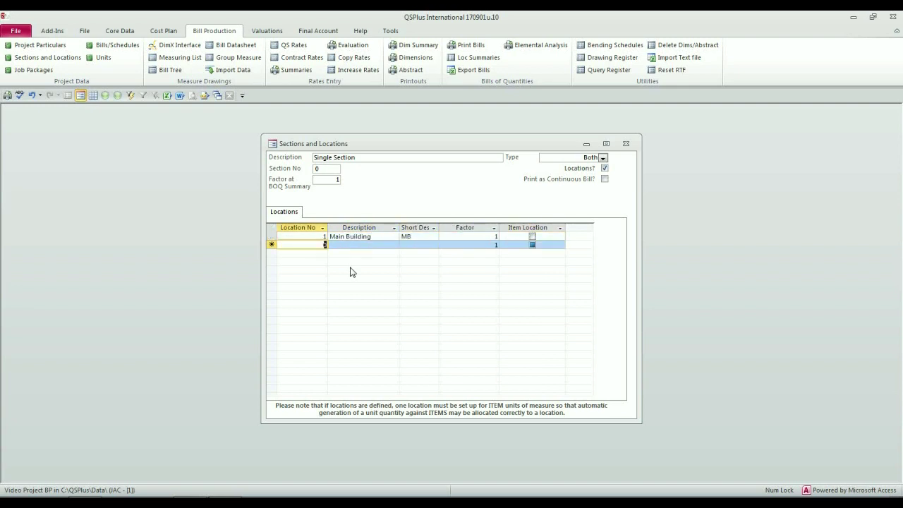
- Add location 2 to the section with the description Pool Pavilion and the short description PP
type("2")
key("Tab")
type("Pool ")
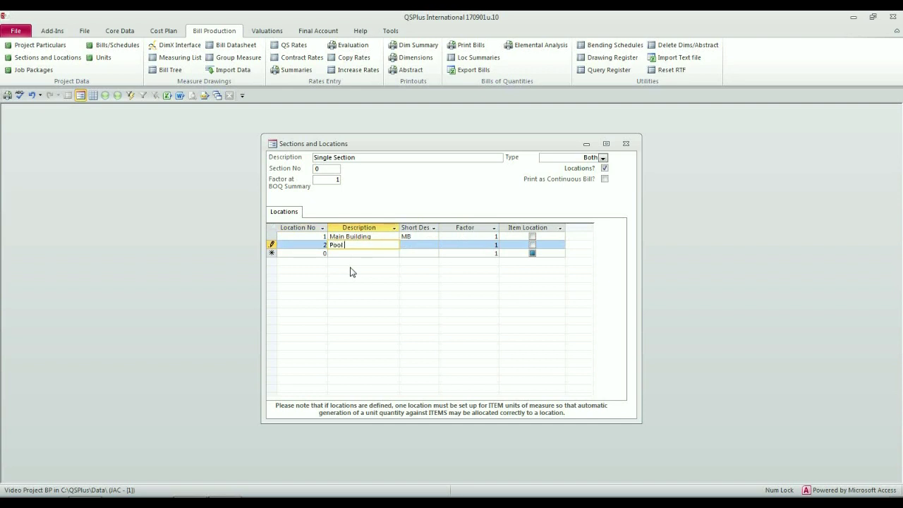
type("Pavilion")
key("Tab")
type("PP")
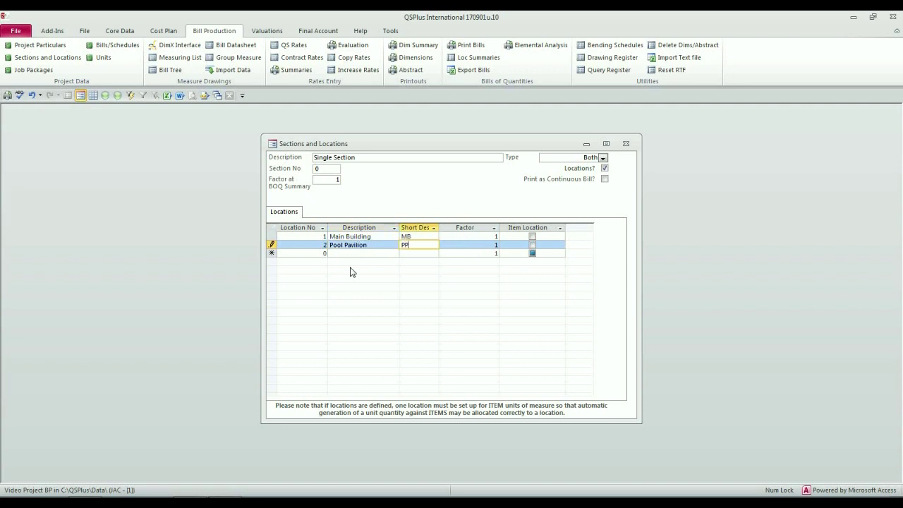
key("Tab")
key("Tab")
key("Tab")
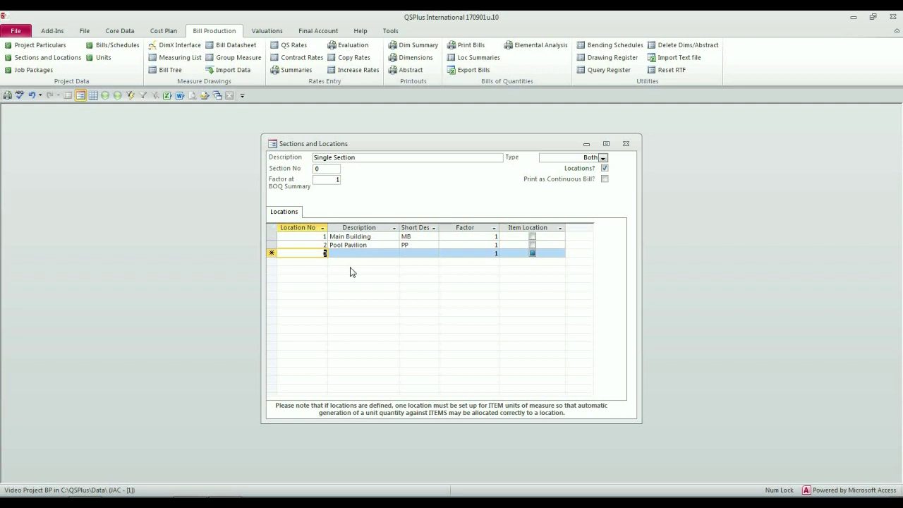
- Add location 3 to the section with the description Garaging and the short description G
type("3")
key("Tab")
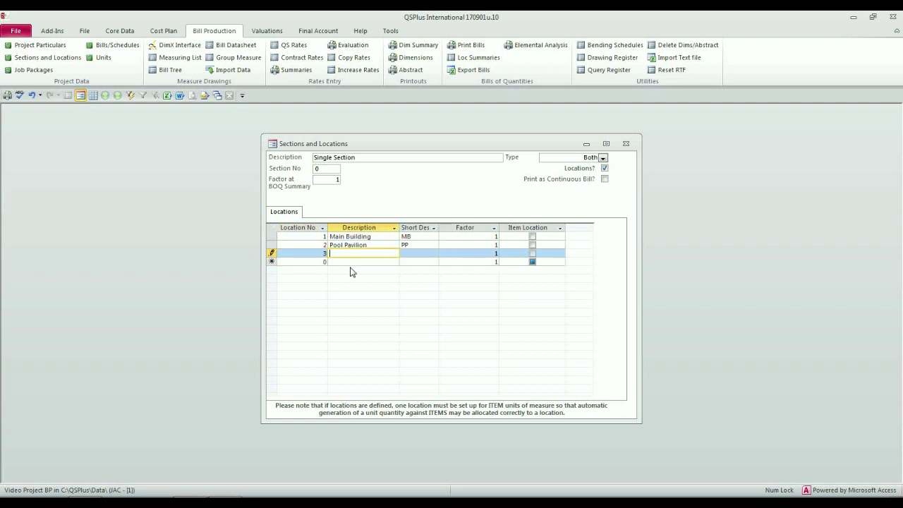
type("Garaging")
key("Tab")
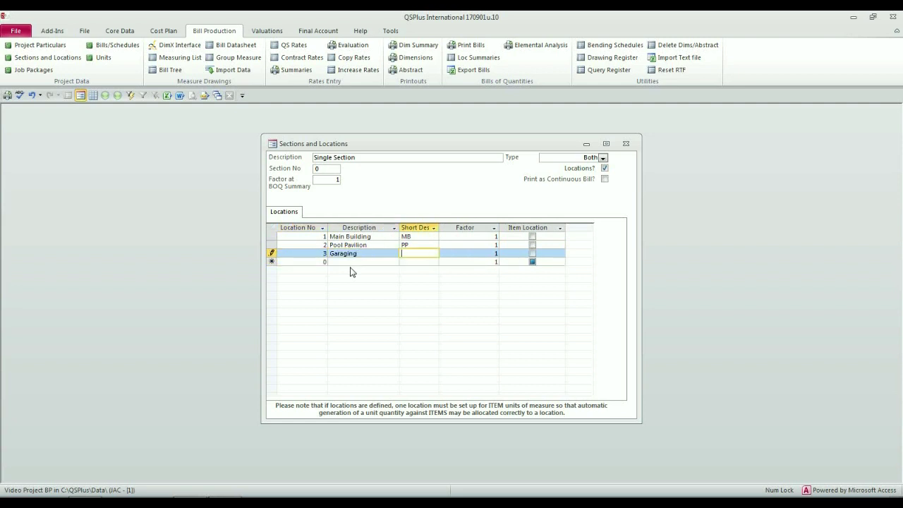
type("G")
key("Tab")
key("Tab")
key("Tab")
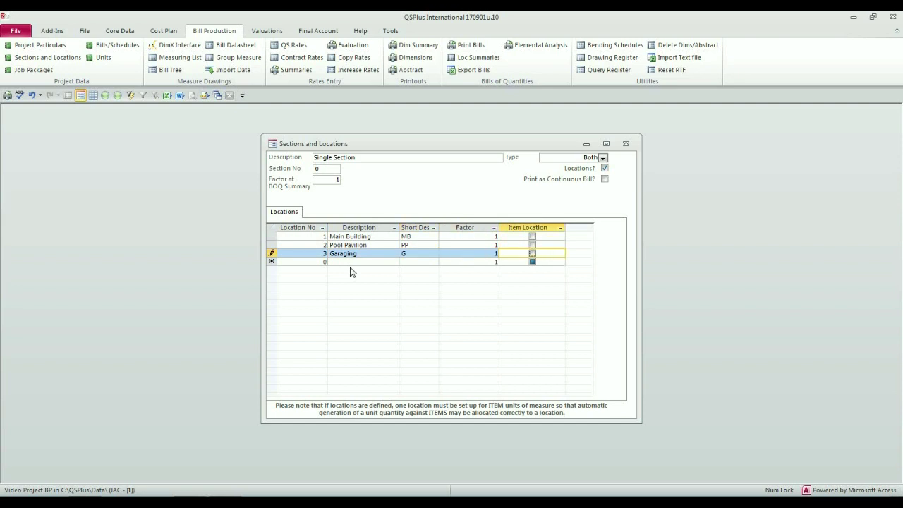
- Add location 4, described as Item Location with short description IL, and mark it as the item location
type("4")
key("Tab")
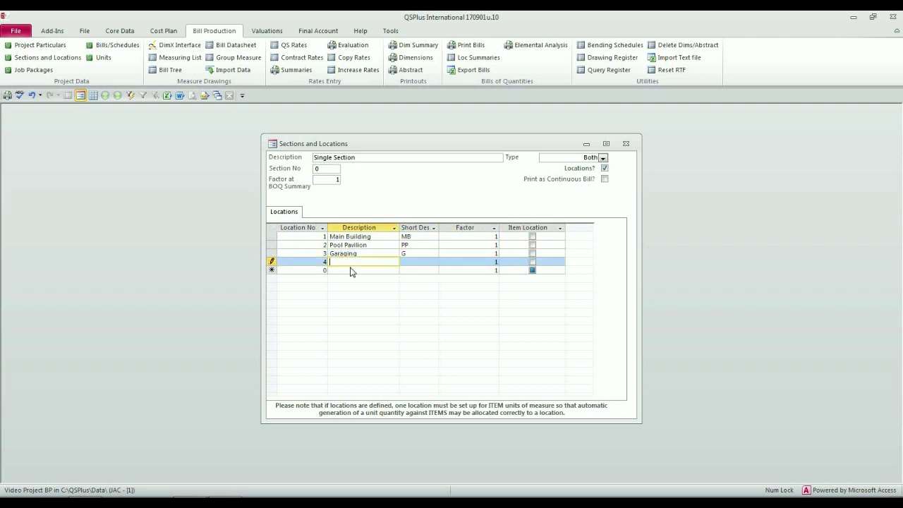
type("Item Lovation")
key("Left")
key("Left")
key("BackSpace")
type("c")
key("Tab")
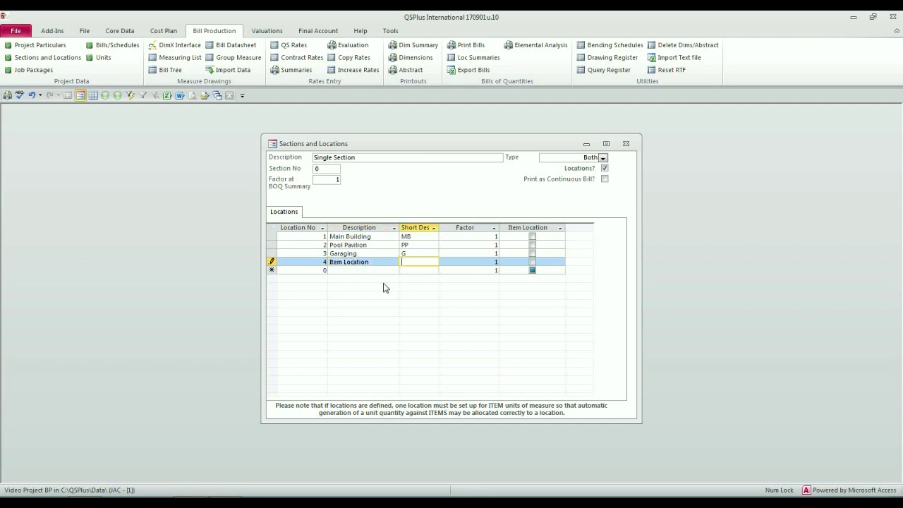
type("IL")
key("Tab")
key("Tab")
key("space")
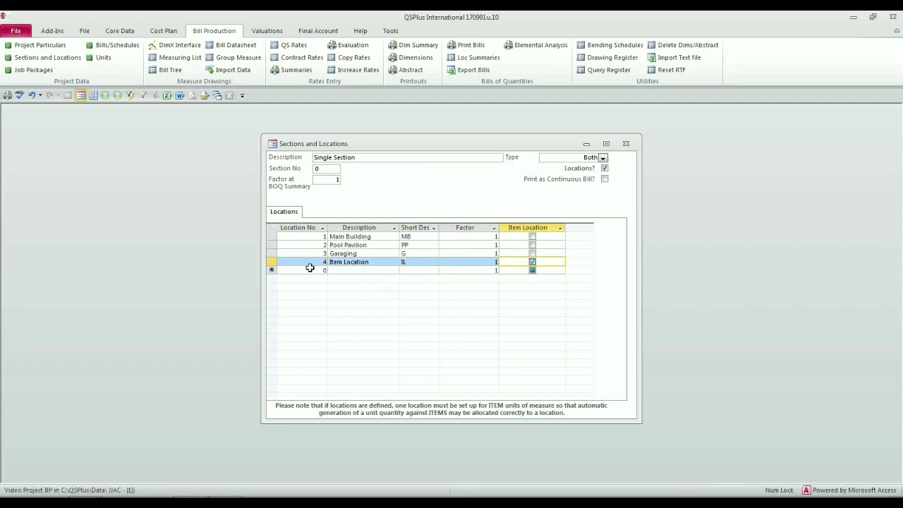
- Review the item location row, the short descriptions of all four locations, and the Pool Pavilion factor
left_click(374, 262)
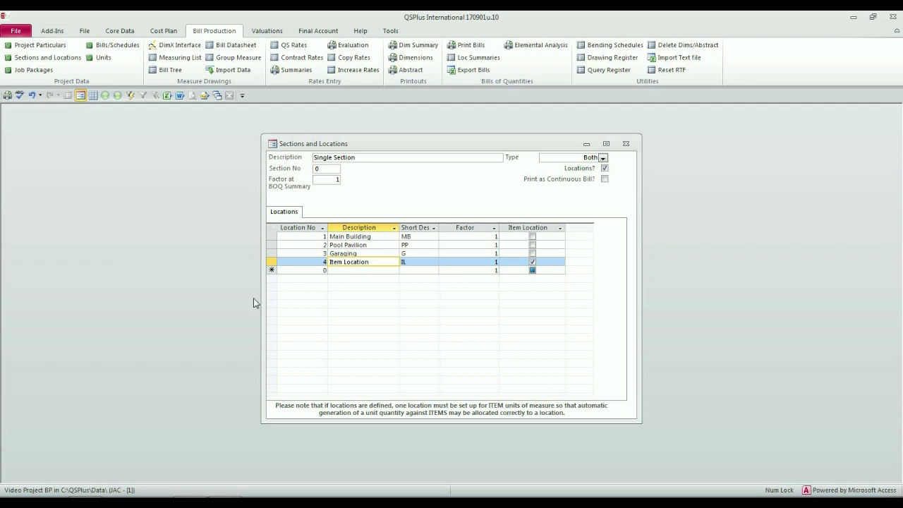
left_click(272, 236)
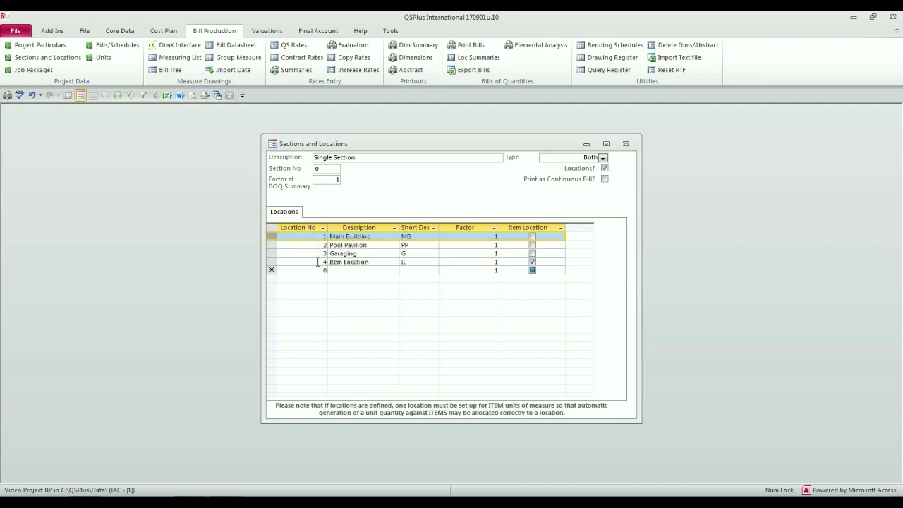
left_click(420, 237)
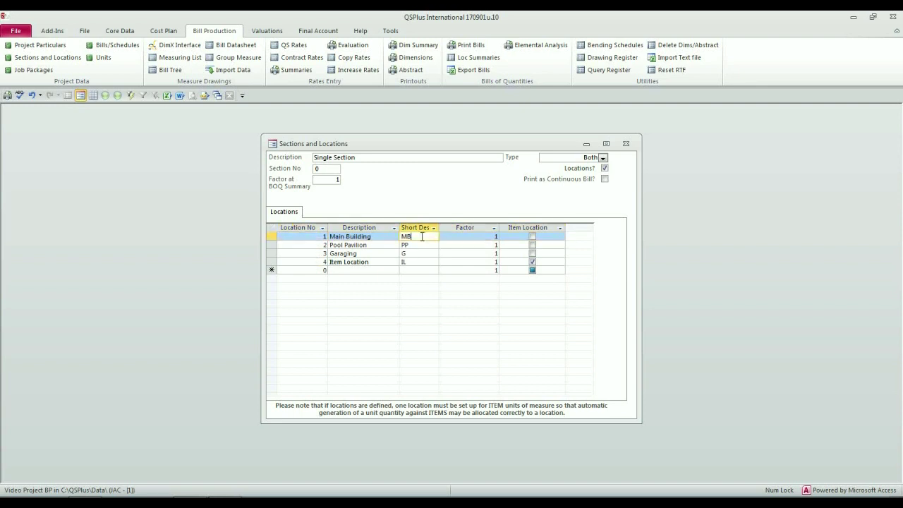
left_click(421, 245)
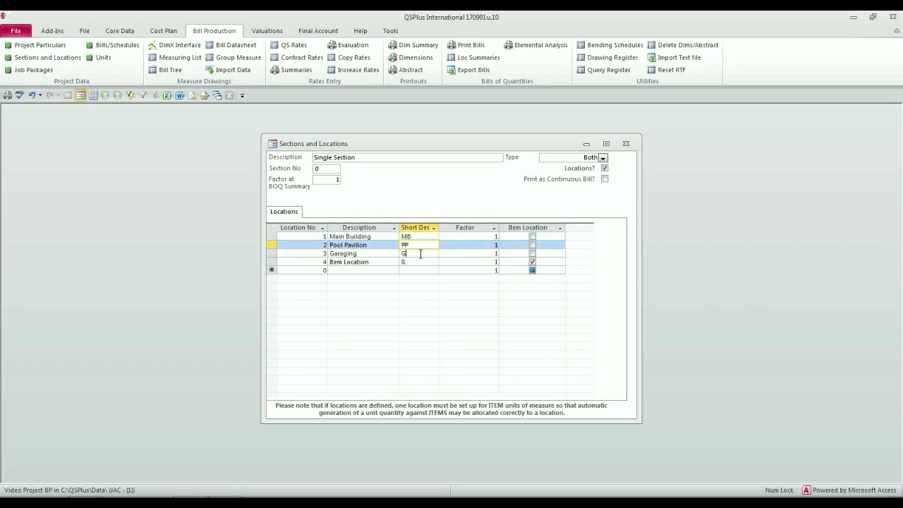
left_click(421, 254)
left_click(419, 261)
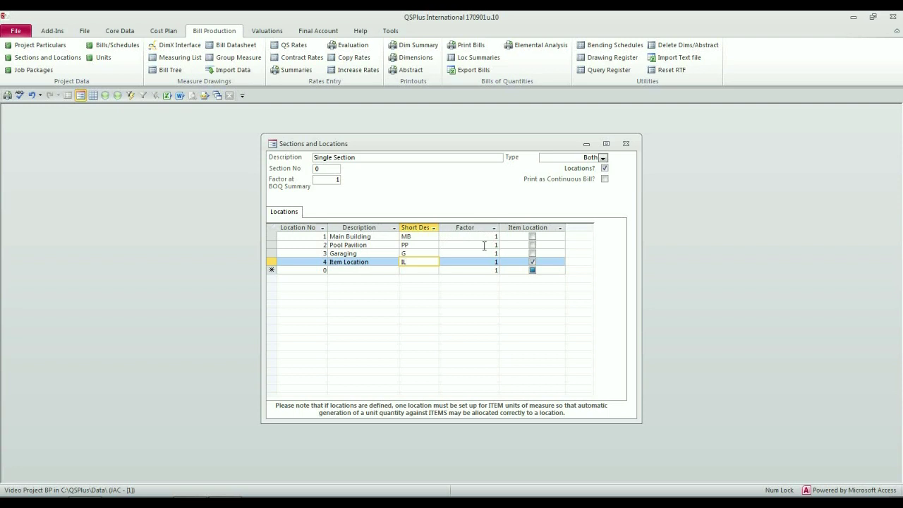
left_click(496, 244)
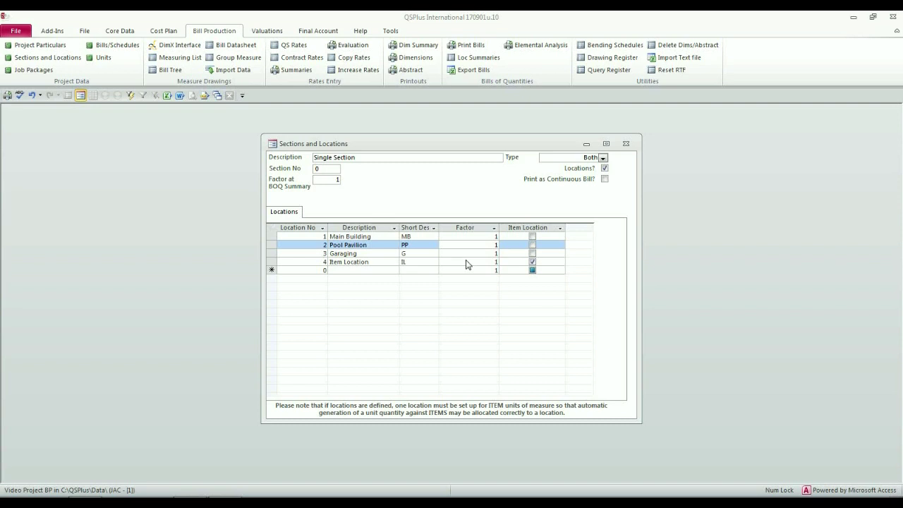
- Try to set the section to print as a continuous bill, declining the caution about suppressed bill numbers and trade descriptions
left_click(604, 180)
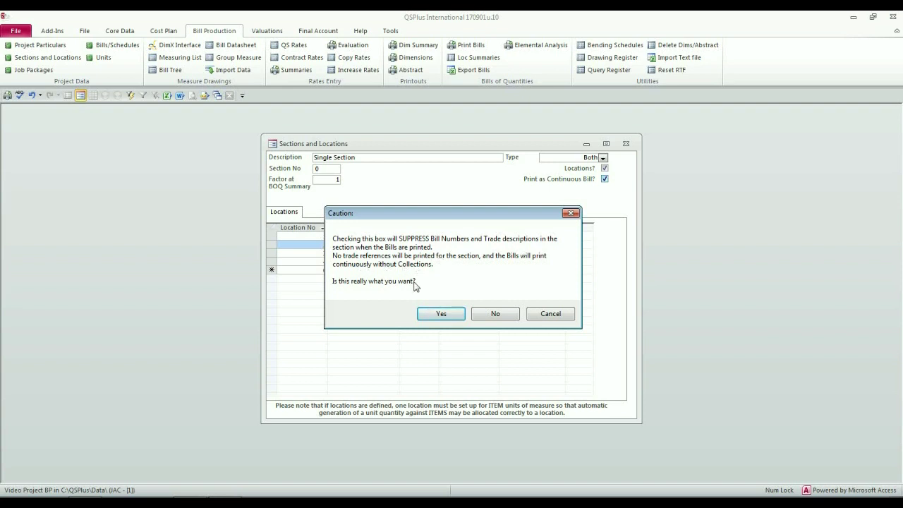
left_click(495, 315)
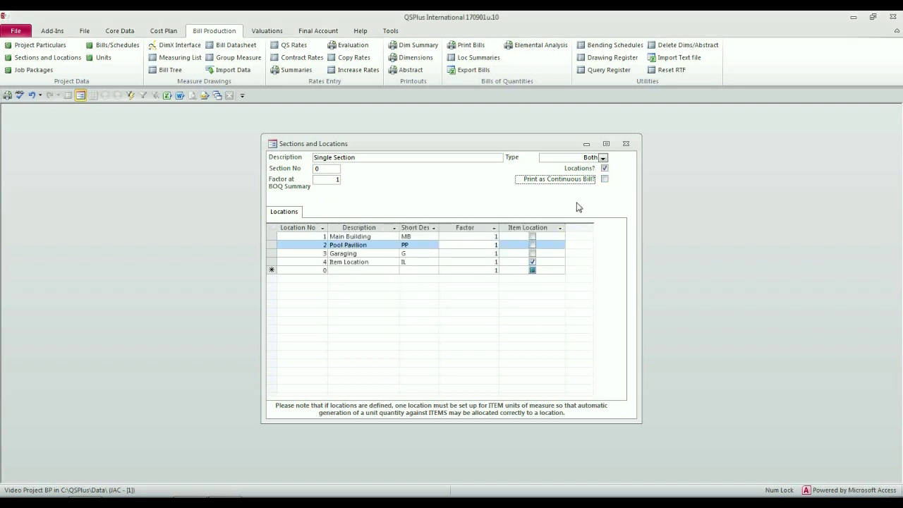